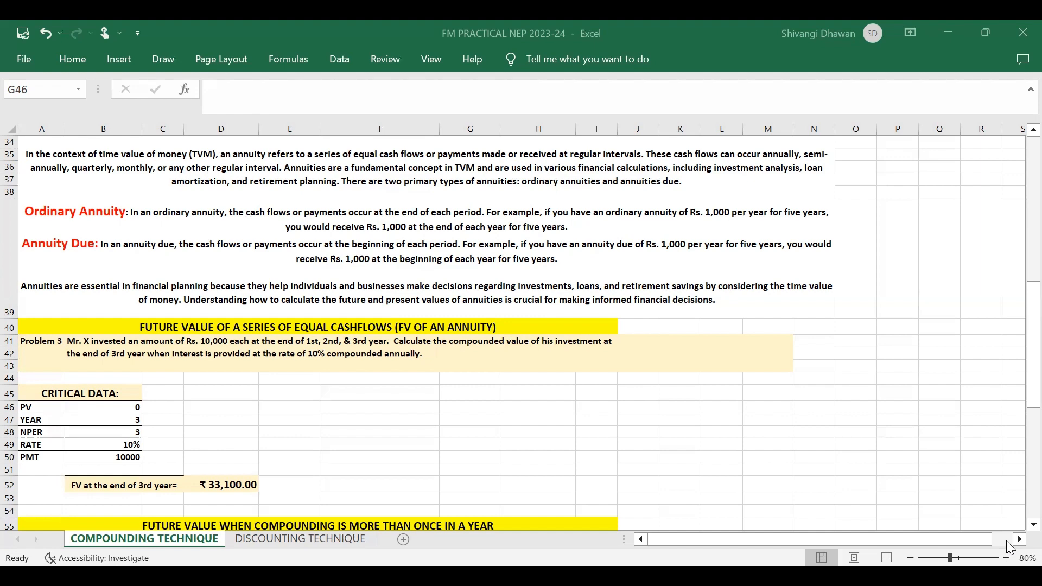
- Examine the FV formula for Problem 3's ordinary annuity in cell D52 and the critical-data cells it references
{"action": "left_click", "coordinate": [1006, 558]}
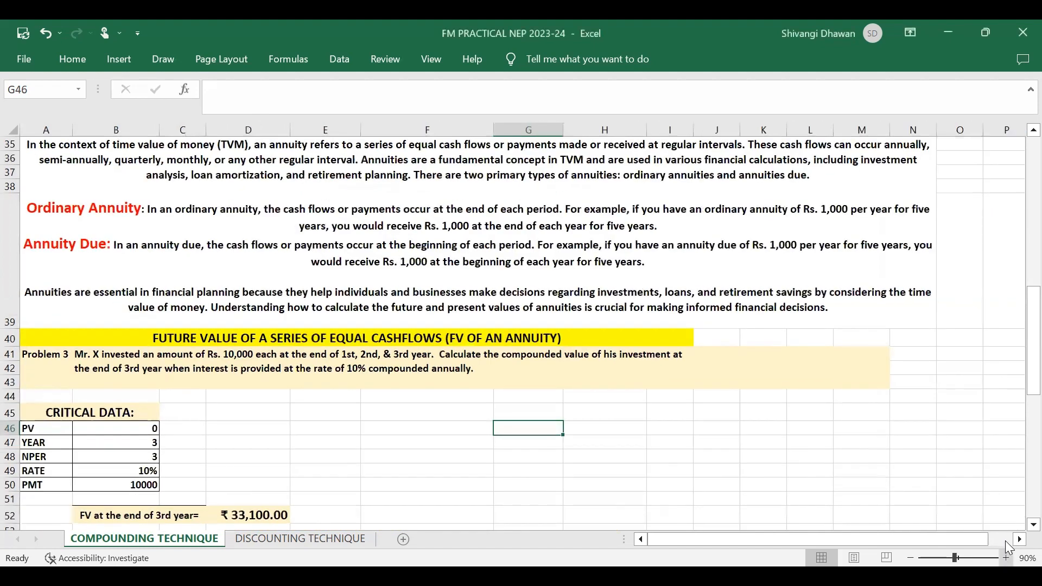
{"action": "left_click", "coordinate": [1005, 556]}
{"action": "left_click_drag", "start_coordinate": [824, 539], "coordinate": [783, 540]}
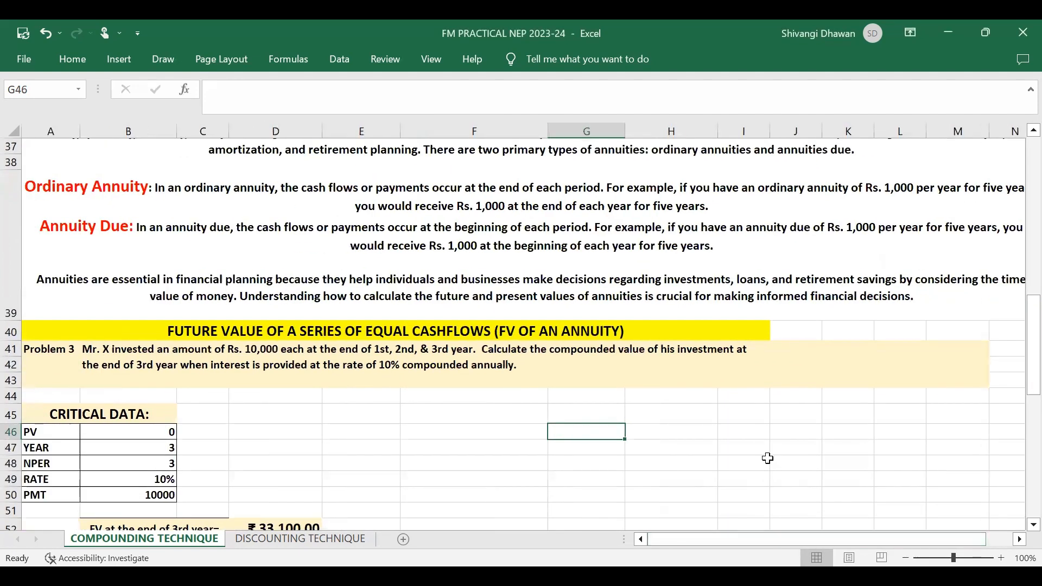
{"action": "scroll", "coordinate": [763, 445], "scroll_direction": "down", "scroll_amount": 2}
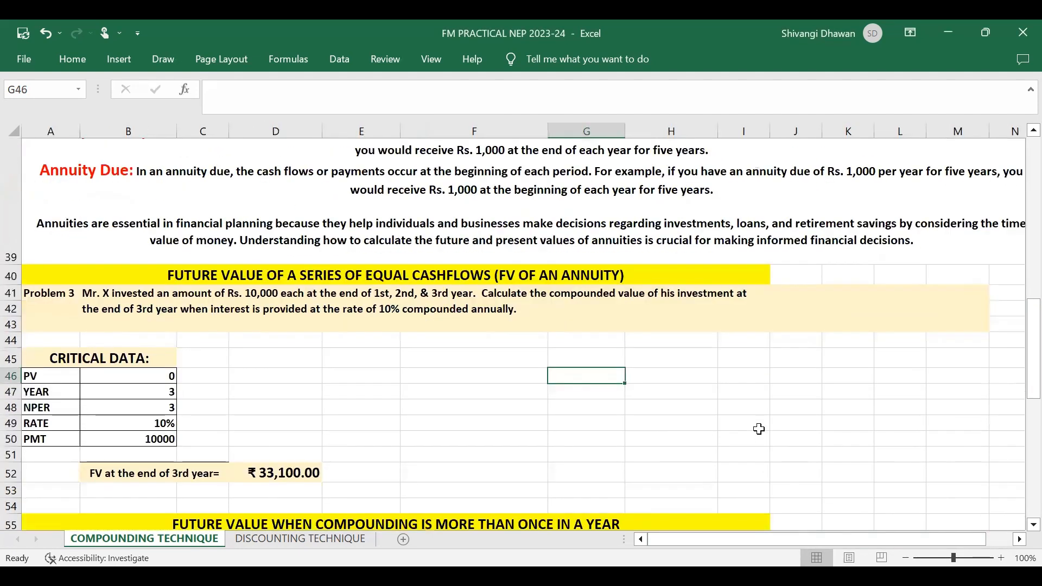
{"action": "scroll", "coordinate": [758, 429], "scroll_direction": "up", "scroll_amount": 1}
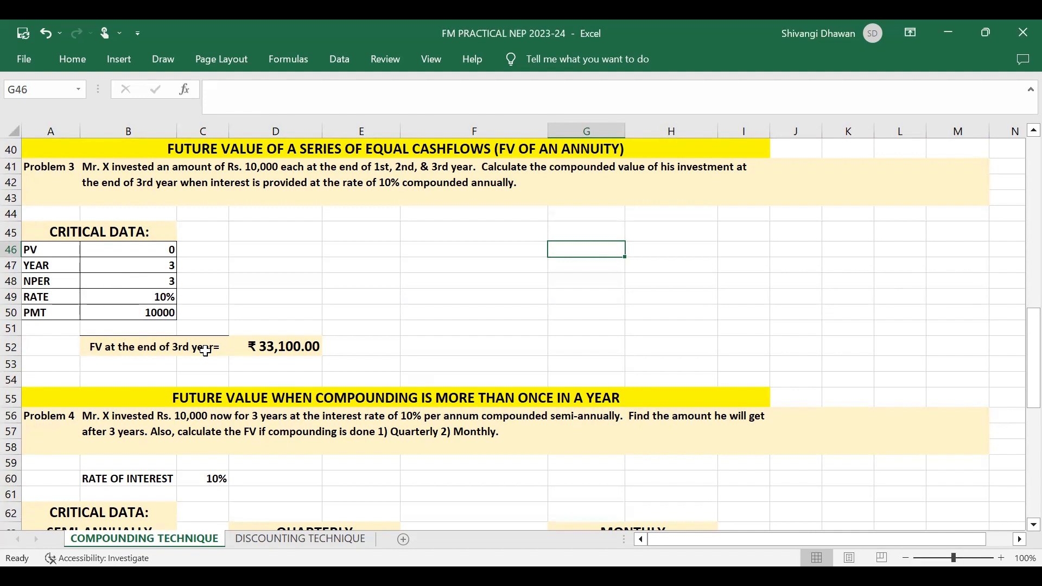
{"action": "left_click", "coordinate": [274, 345]}
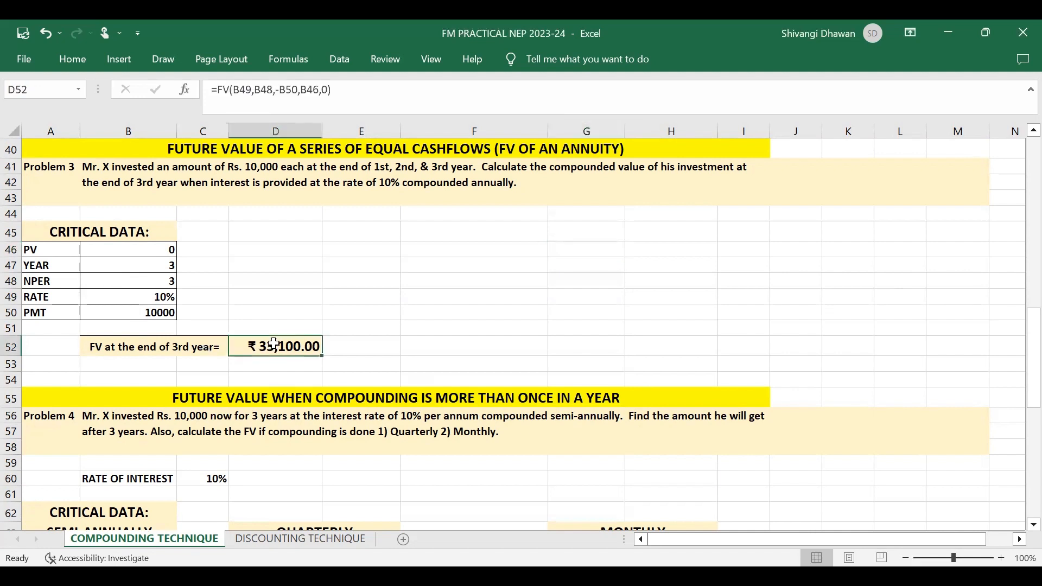
{"action": "double_click", "coordinate": [274, 345]}
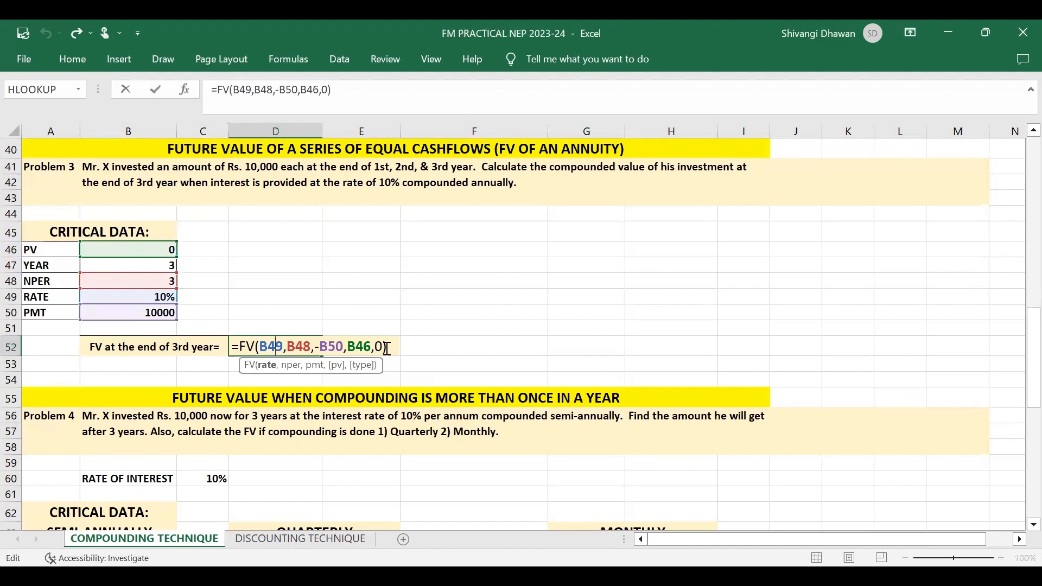
{"action": "key", "text": "Return"}
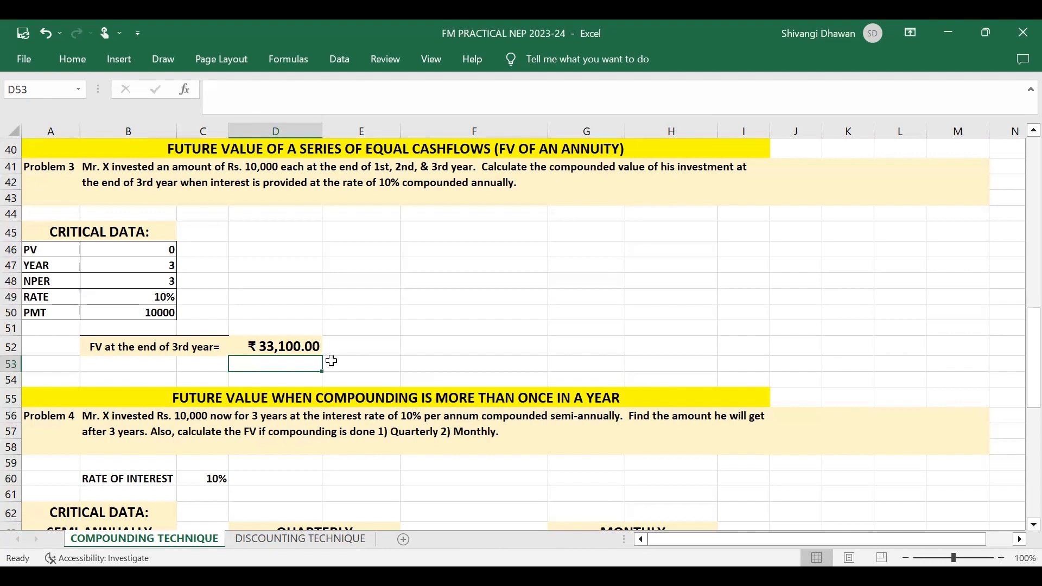
- Examine the FV formula for Problem 5's annuity due in cell F86, including its payment-timing argument
{"action": "scroll", "coordinate": [317, 363], "scroll_direction": "down", "scroll_amount": 5}
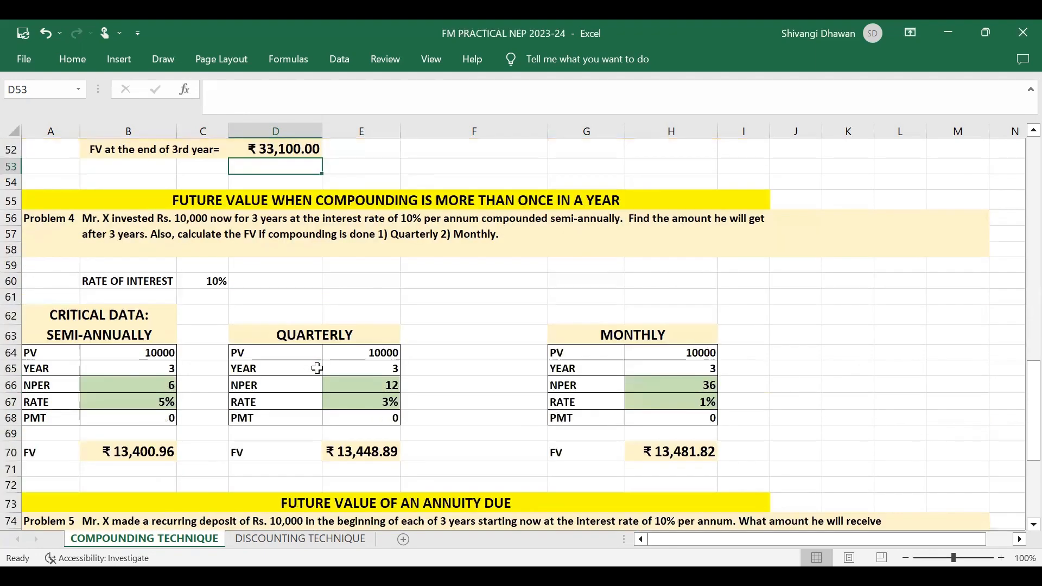
{"action": "scroll", "coordinate": [316, 374], "scroll_direction": "down", "scroll_amount": 4}
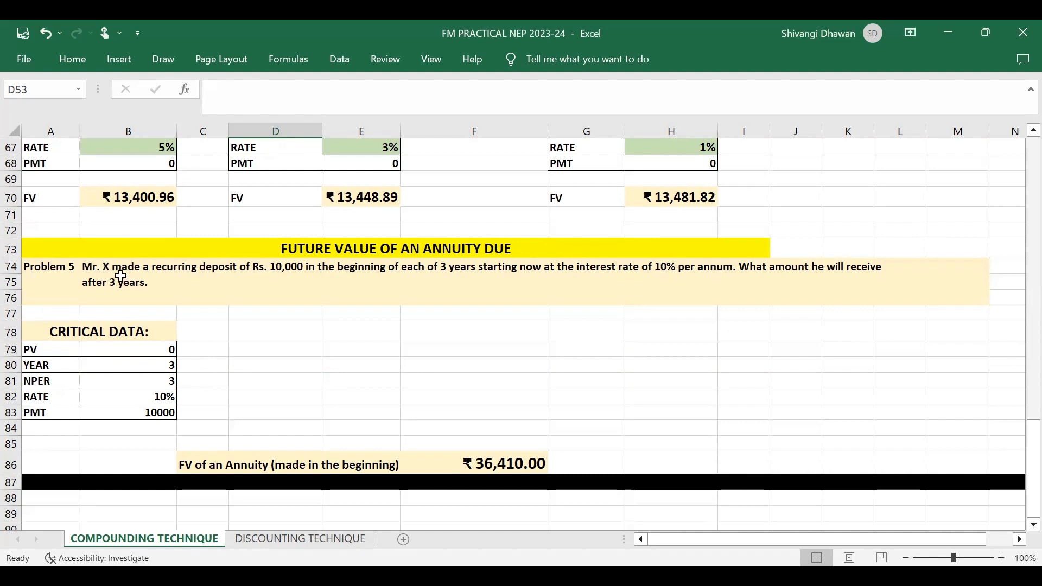
{"action": "scroll", "coordinate": [123, 273], "scroll_direction": "down", "scroll_amount": 1}
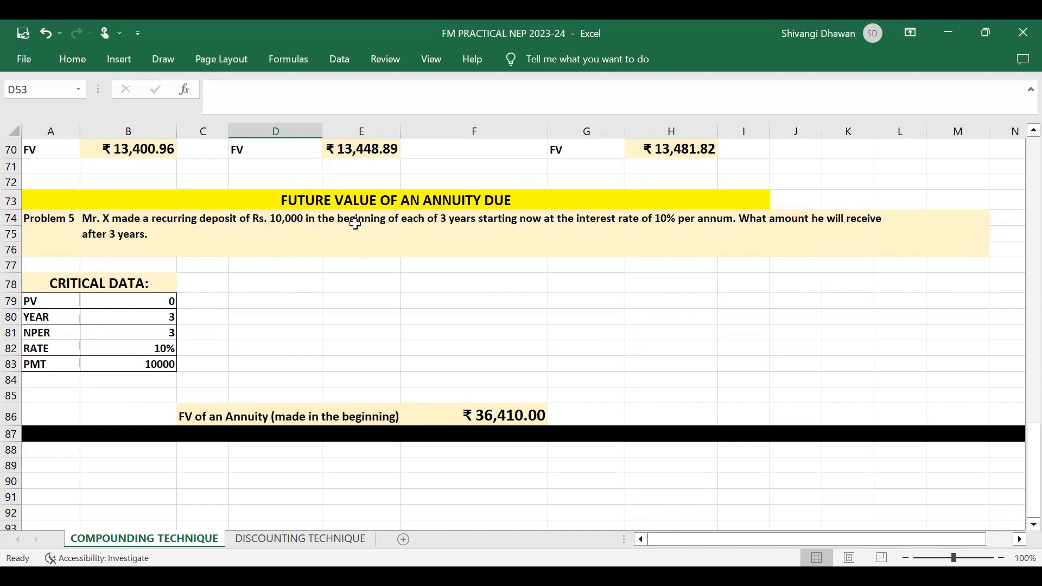
{"action": "double_click", "coordinate": [495, 415]}
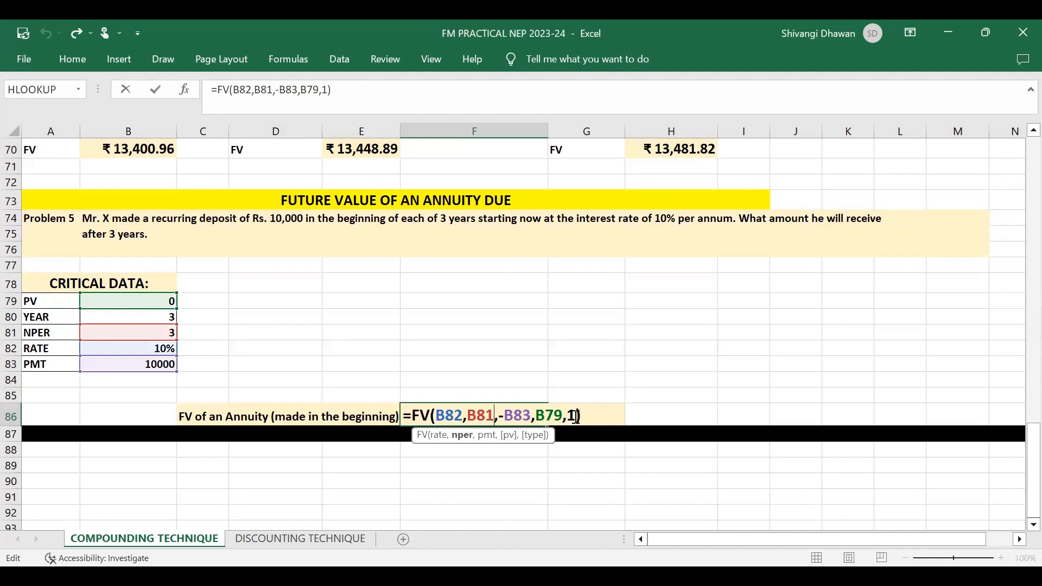
{"action": "key", "text": "Return"}
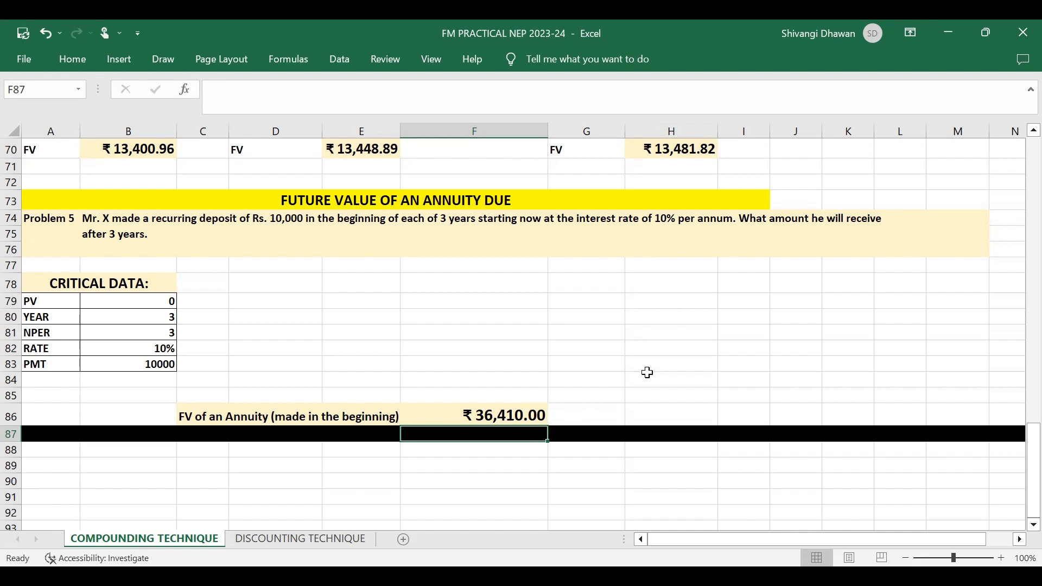
- Review Problem 4's semi-annual critical data, inspecting the NPER formula in B66 and the RATE formula in B67
{"action": "scroll", "coordinate": [512, 367], "scroll_direction": "up", "scroll_amount": 4}
{"action": "scroll", "coordinate": [514, 370], "scroll_direction": "up", "scroll_amount": 1}
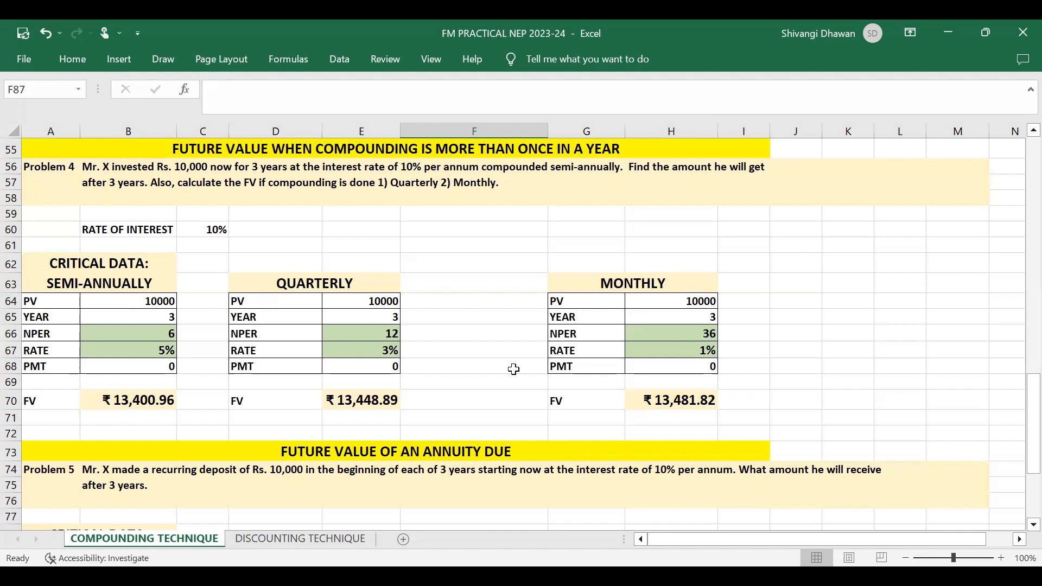
{"action": "left_click", "coordinate": [130, 300]}
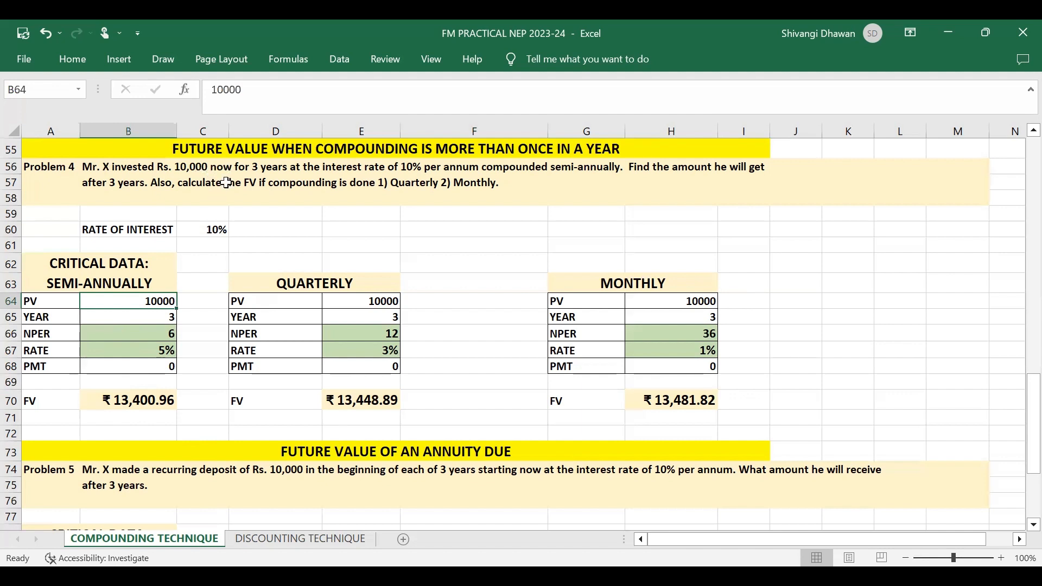
{"action": "left_click", "coordinate": [137, 318]}
{"action": "left_click", "coordinate": [127, 333]}
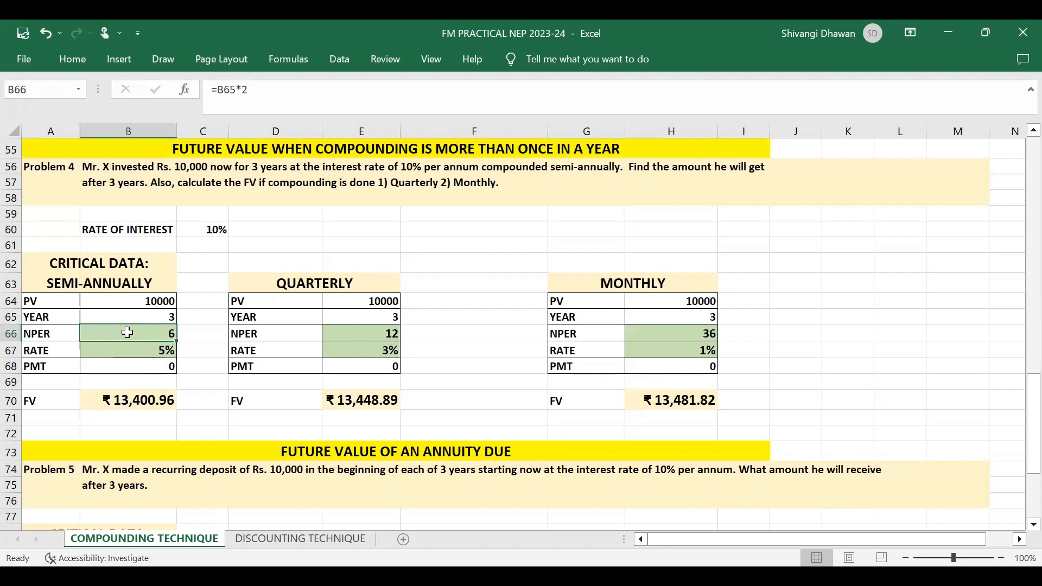
{"action": "double_click", "coordinate": [127, 332]}
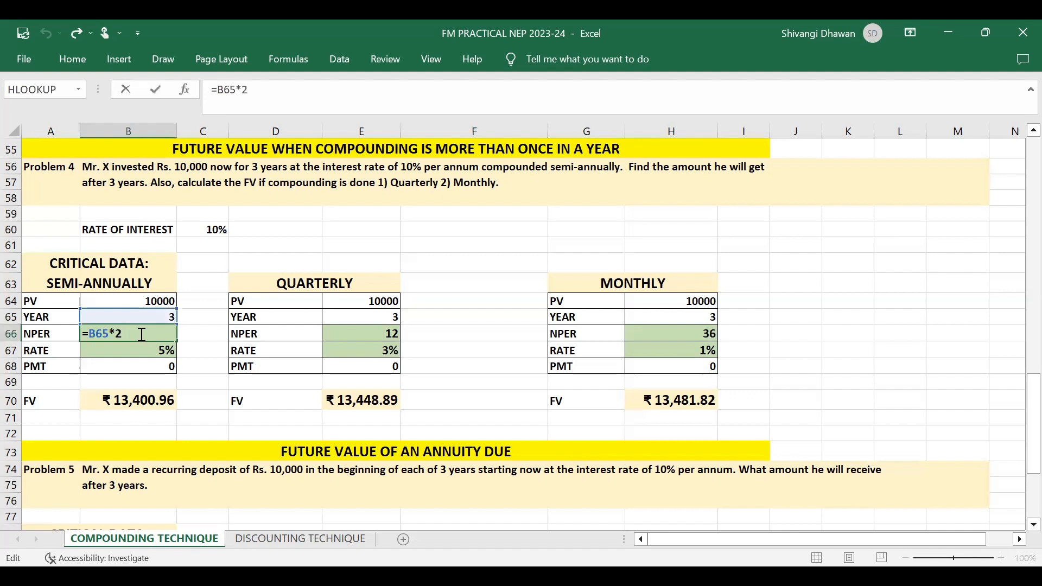
{"action": "key", "text": "Return"}
{"action": "double_click", "coordinate": [149, 351]}
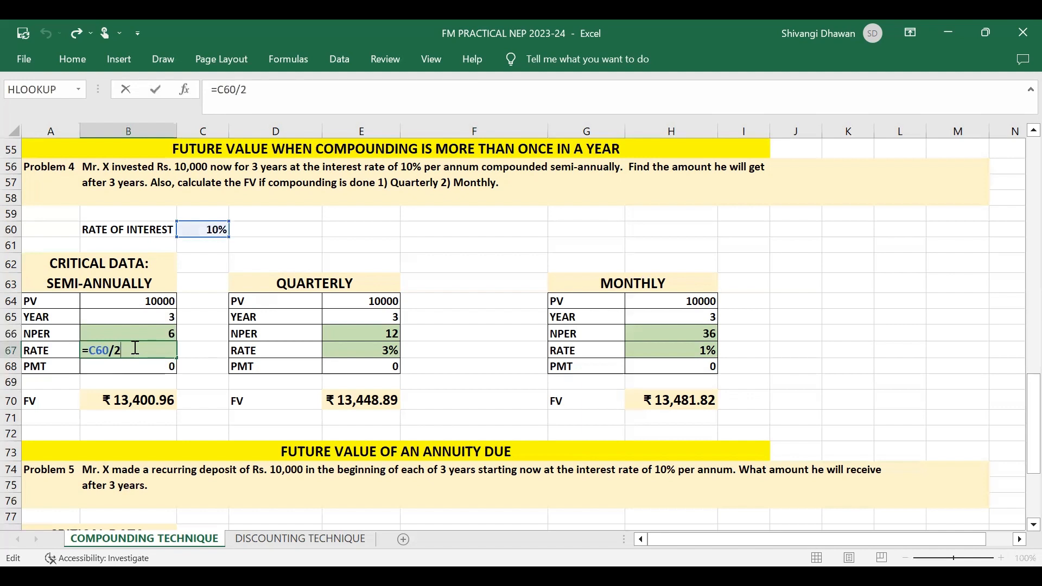
{"action": "key", "text": "Return"}
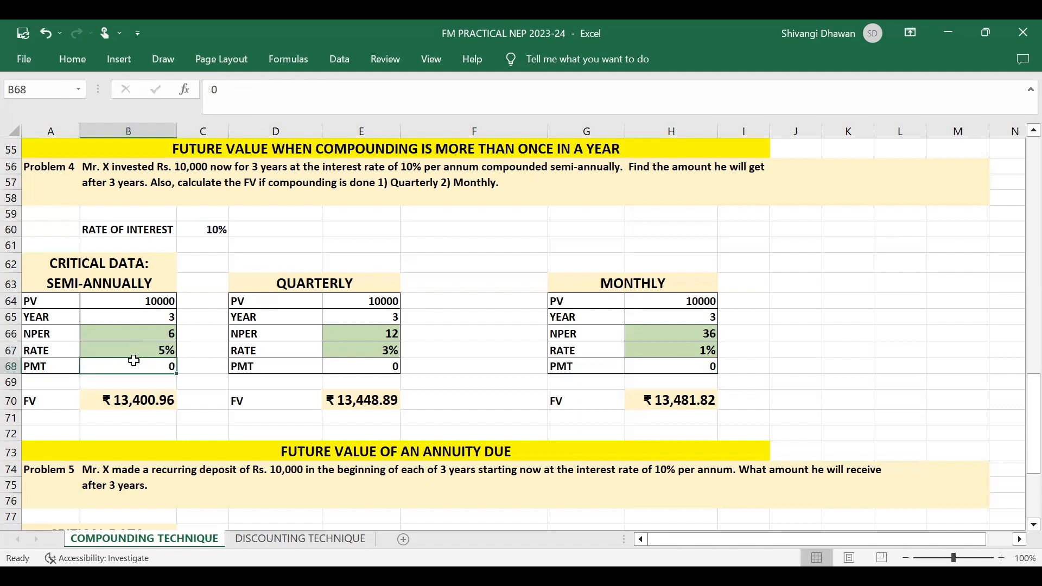
- Inspect the semi-annual FV formula in cell B70 and the cells it references
{"action": "left_click", "coordinate": [134, 395]}
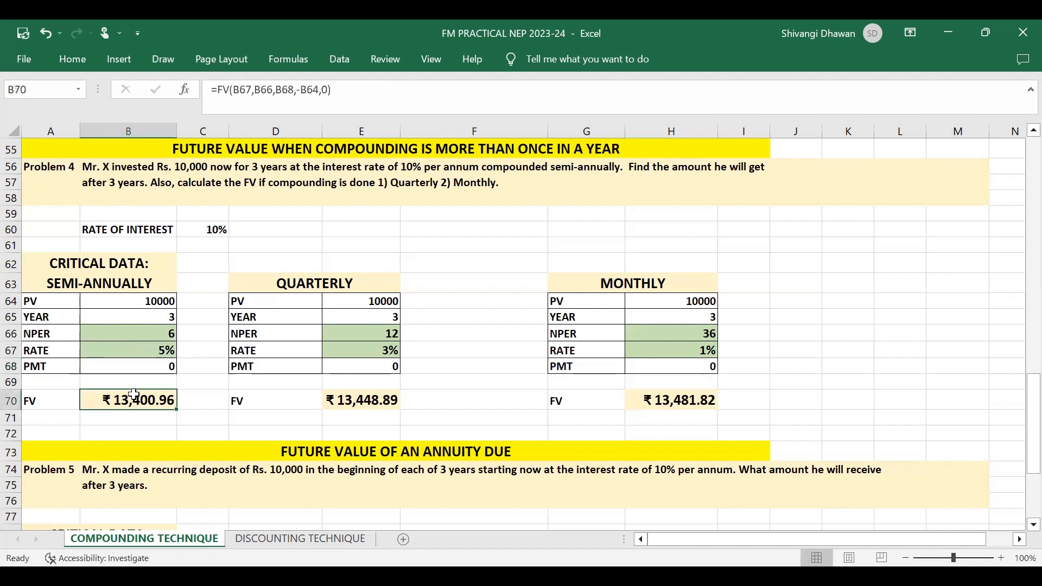
{"action": "double_click", "coordinate": [134, 397]}
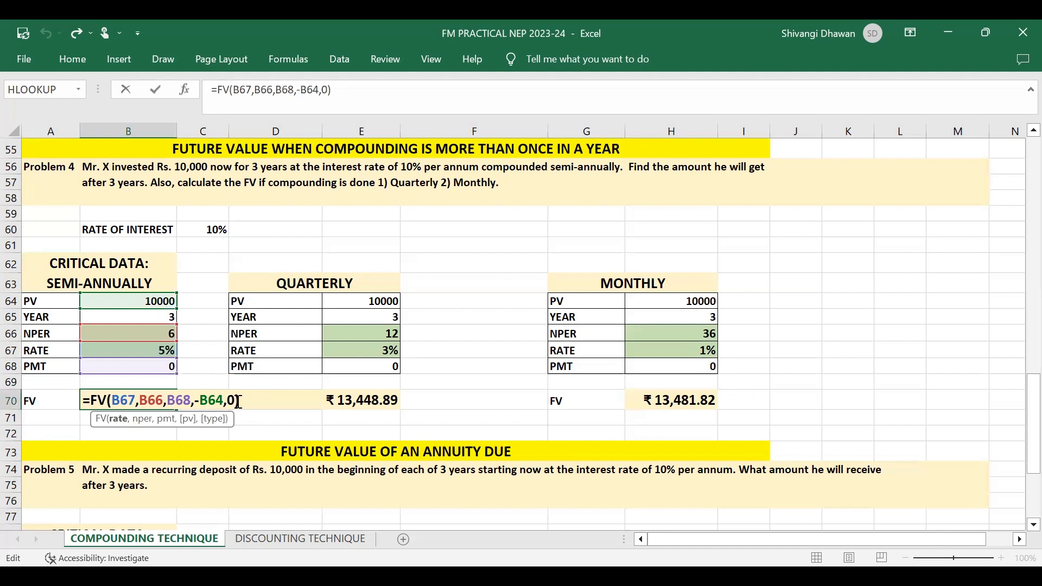
{"action": "key", "text": "Return"}
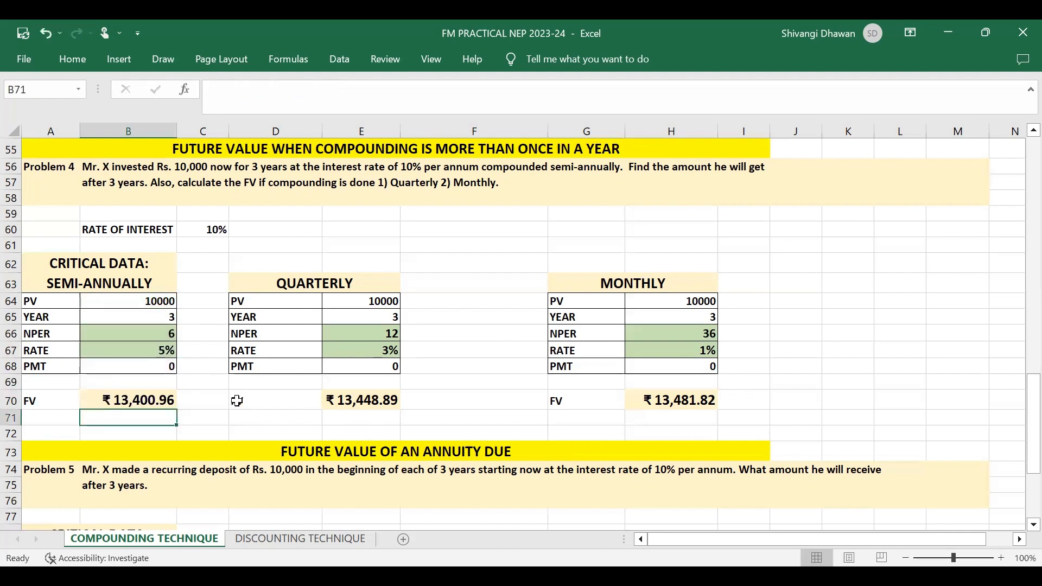
- Inspect the quarterly compounding formulas for NPER in E66, RATE in E67 and FV in E70
{"action": "left_click", "coordinate": [369, 333]}
{"action": "double_click", "coordinate": [369, 332]}
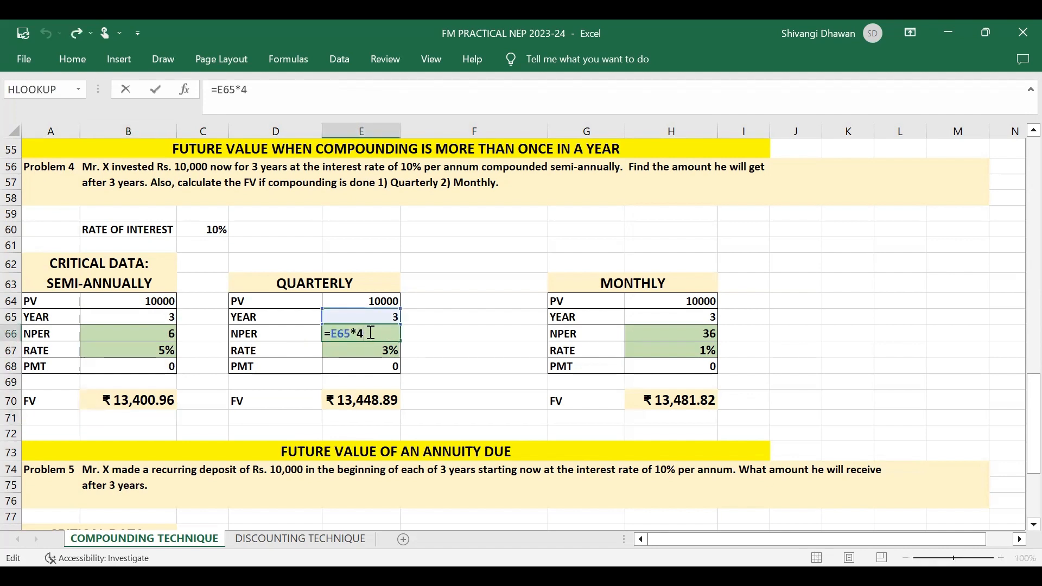
{"action": "key", "text": "Return"}
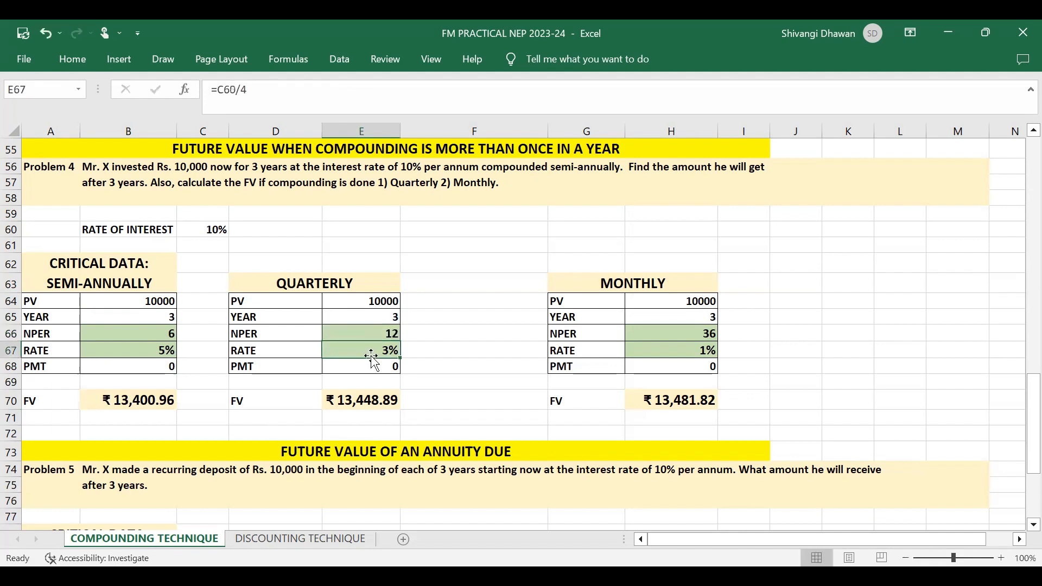
{"action": "double_click", "coordinate": [373, 355]}
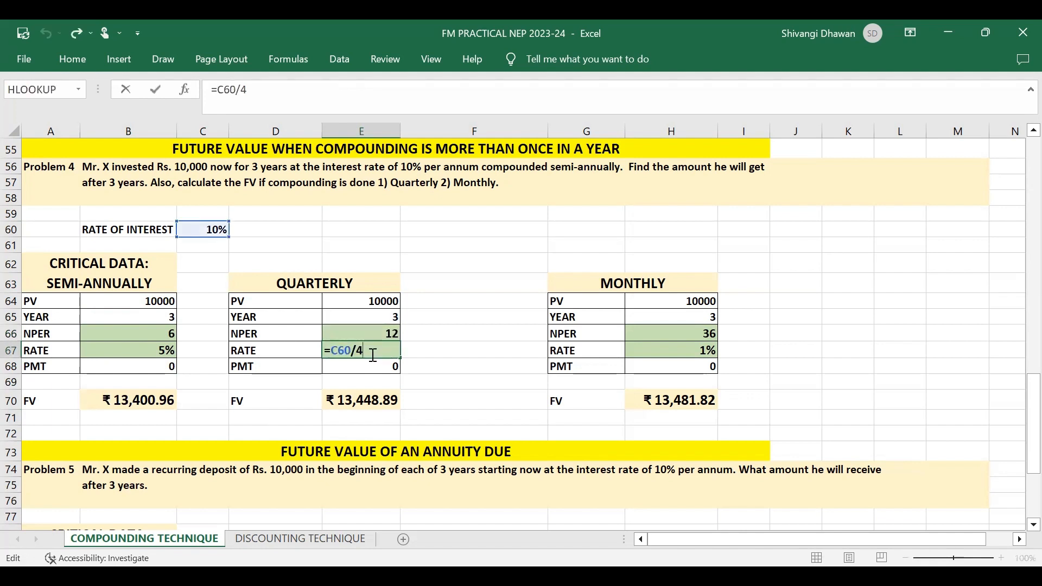
{"action": "left_click", "coordinate": [373, 397]}
{"action": "double_click", "coordinate": [373, 398]}
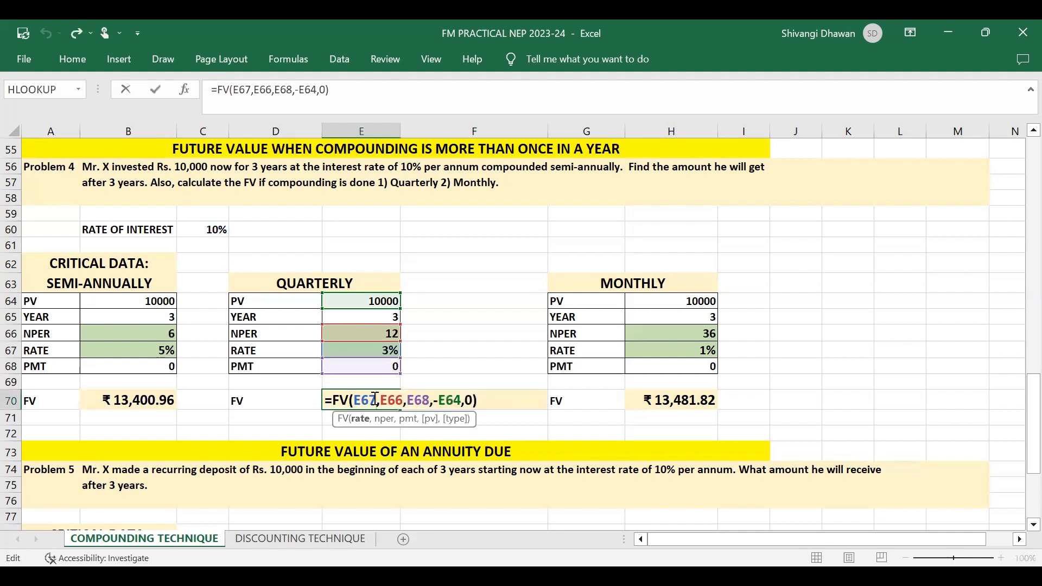
{"action": "key", "text": "Return"}
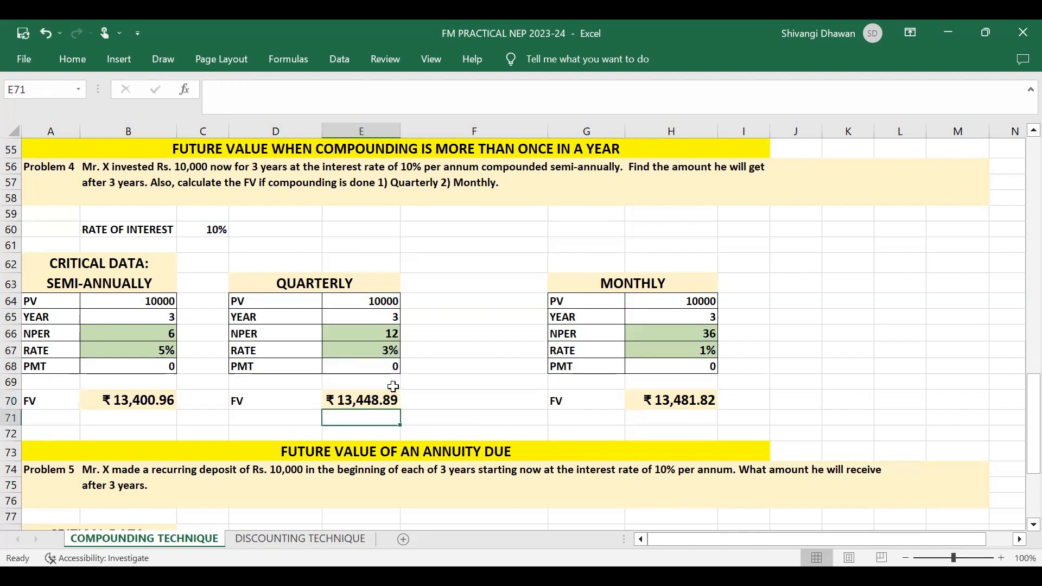
- Inspect the monthly compounding formulas for NPER in H66, RATE in H67 and FV in H70
{"action": "double_click", "coordinate": [680, 336]}
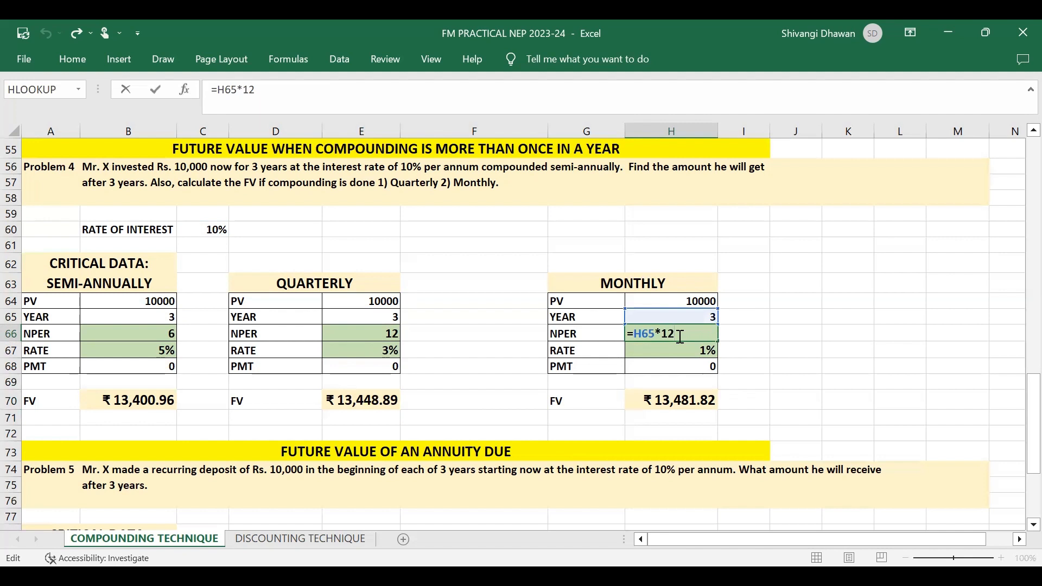
{"action": "key", "text": "Return"}
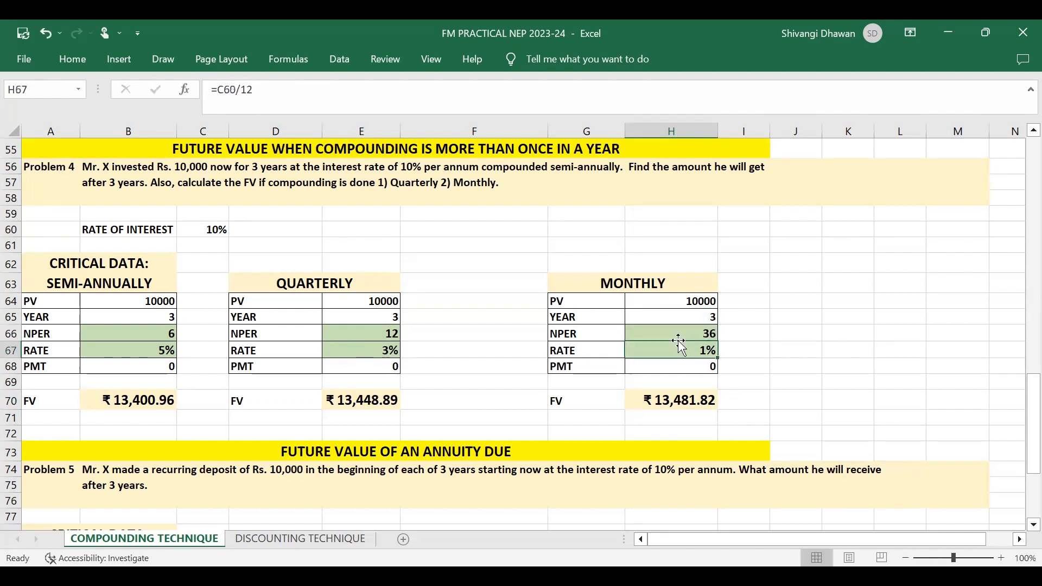
{"action": "double_click", "coordinate": [681, 349]}
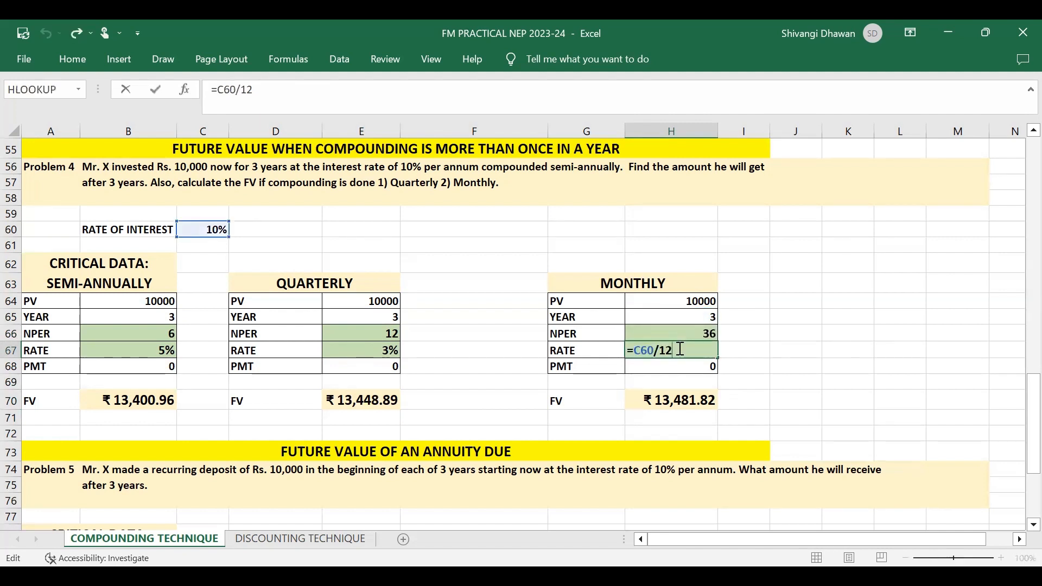
{"action": "key", "text": "Return"}
{"action": "left_click", "coordinate": [675, 396]}
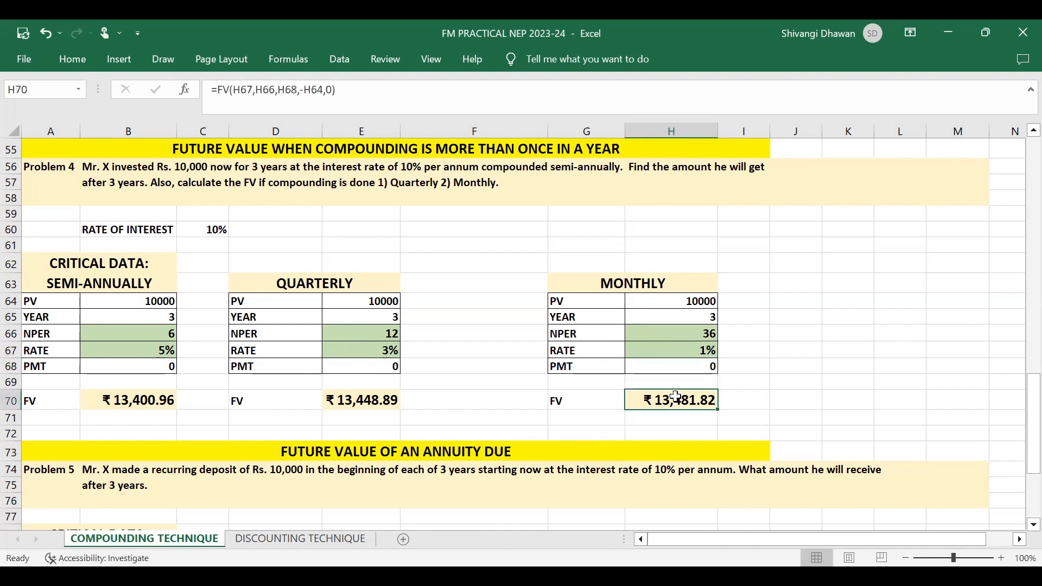
{"action": "double_click", "coordinate": [676, 397]}
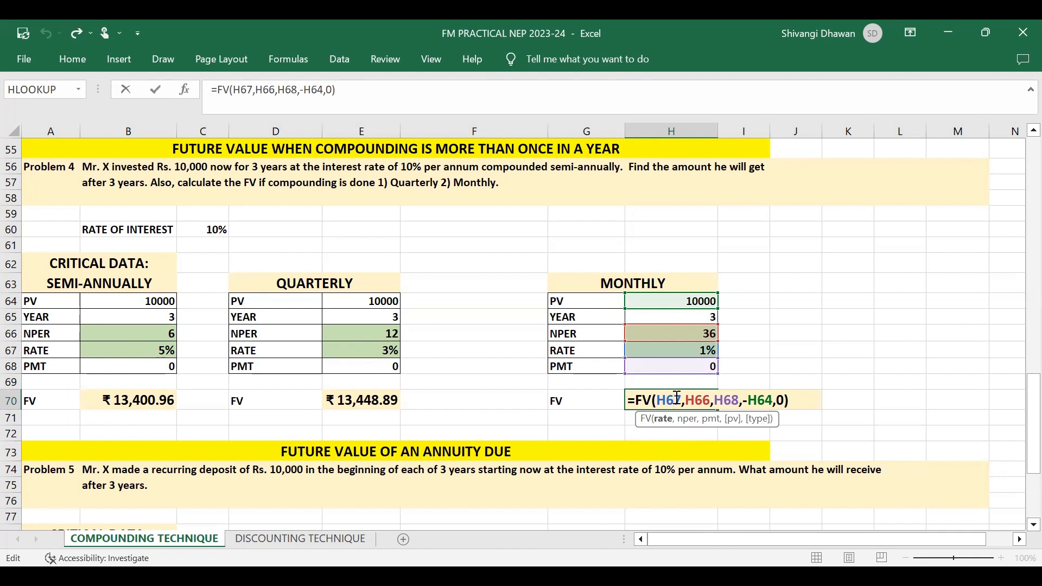
{"action": "key", "text": "Return"}
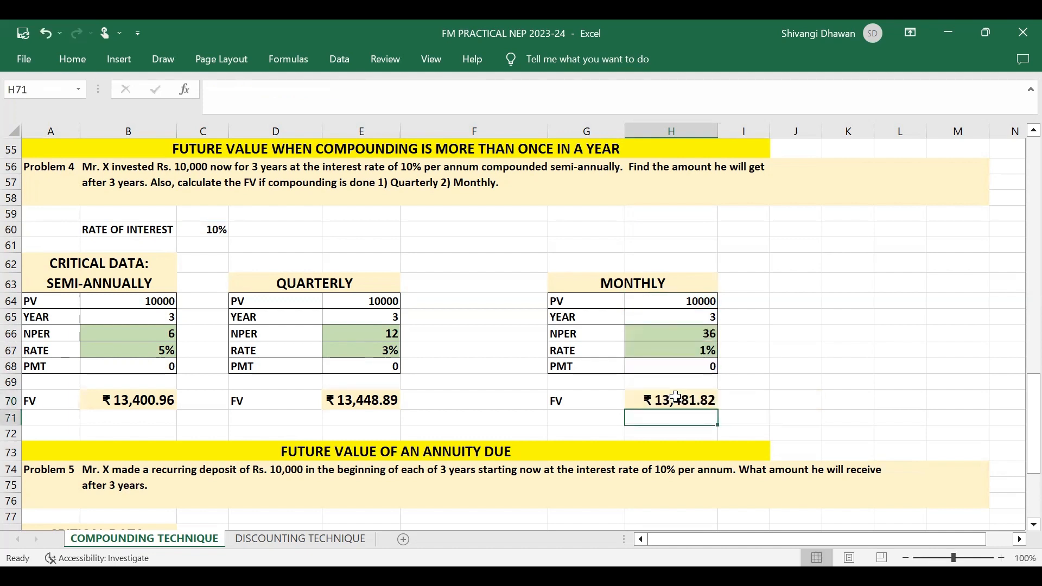